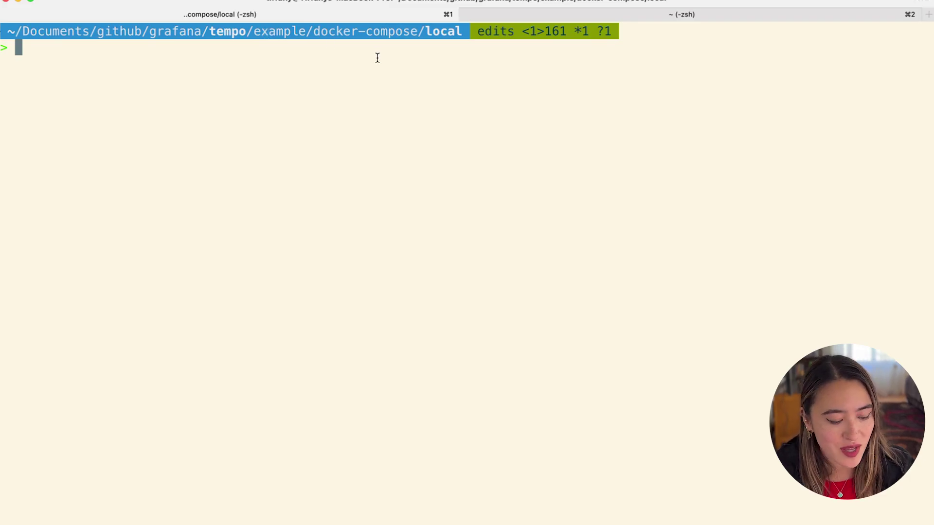
# Switch to Grafana Explore and list the available service name values in Tempo's Search query builder
pyautogui.press('super+Tab')
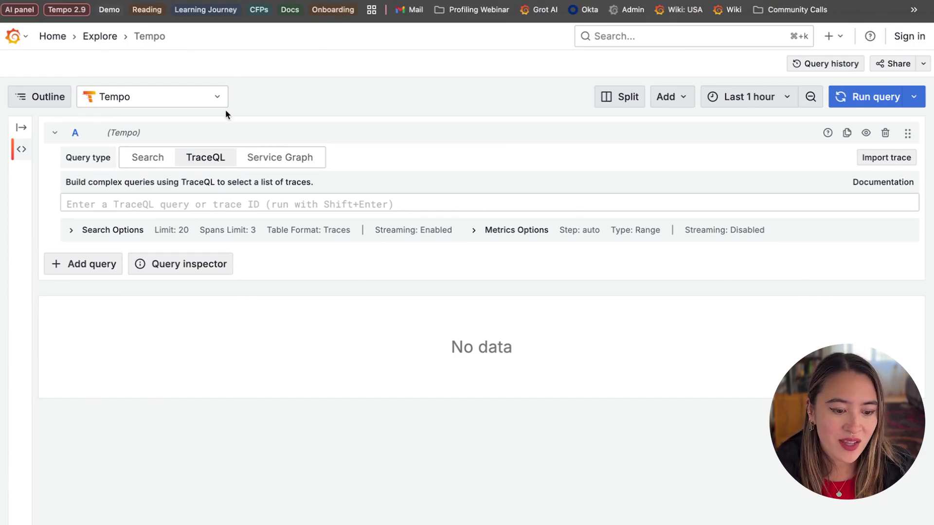
pyautogui.click(155, 163)
pyautogui.click(295, 184)
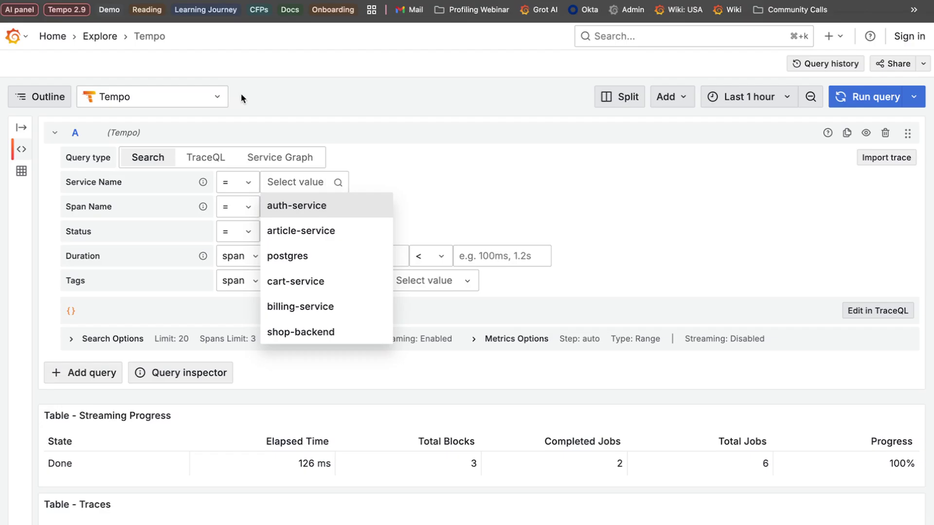
pyautogui.press('super+Tab')
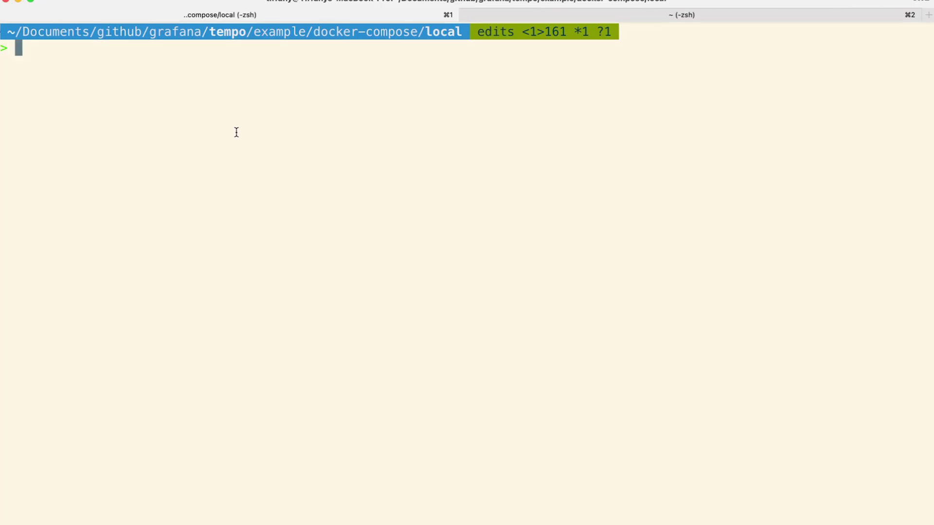
pyautogui.write('claude mcp add')
pyautogui.press('Right')
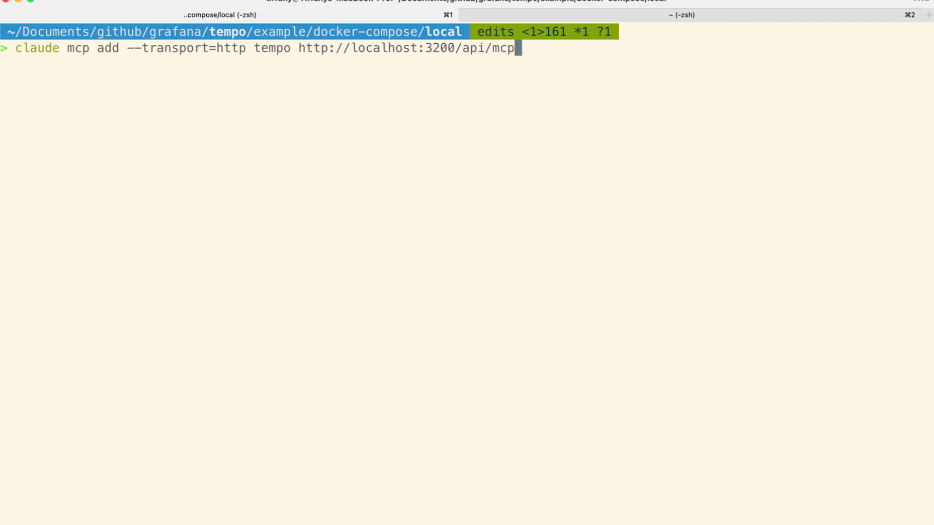
pyautogui.press('Return')
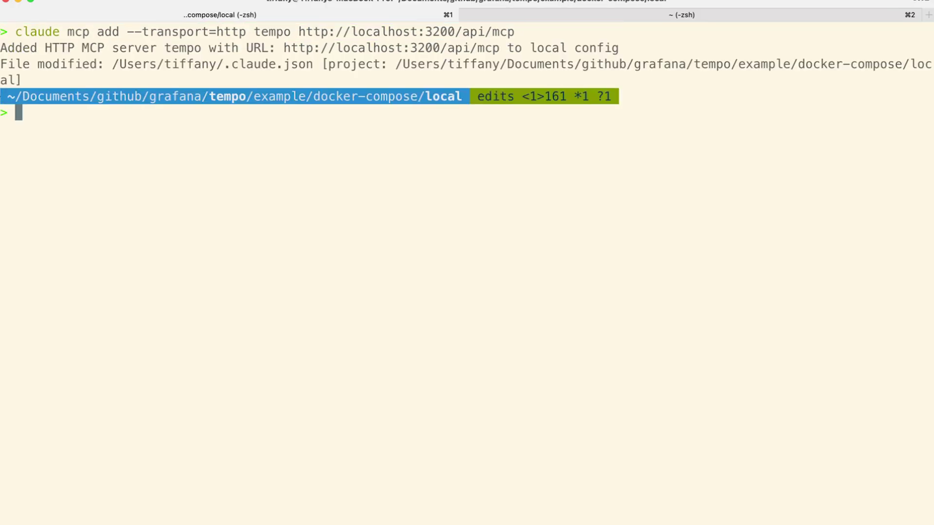
# List the running Docker containers with "docker ps"
pyautogui.write('docker c')
pyautogui.press('BackSpace')
pyautogui.write('ps')
pyautogui.press('Return')
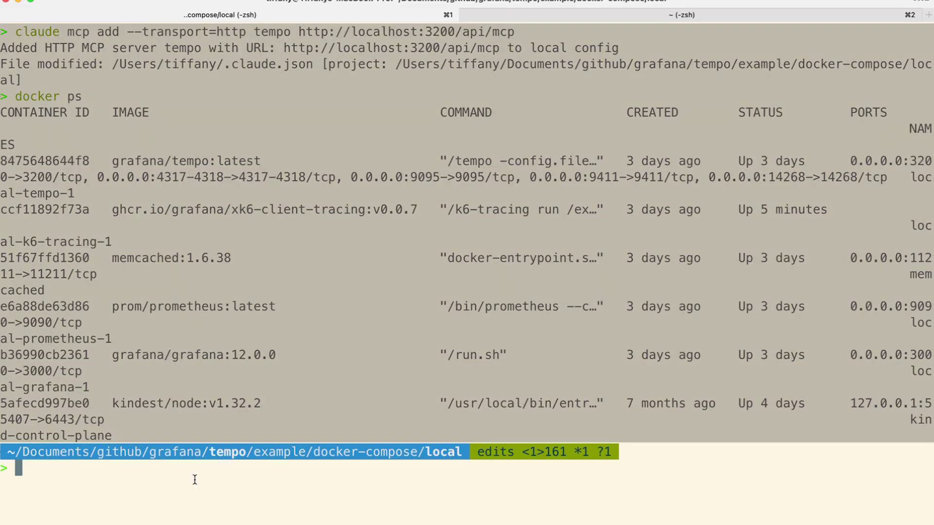
# Start Claude Code in the current folder with "claude" and accept the folder as trusted
pyautogui.write('cl')
pyautogui.press('Up')
pyautogui.hotkey('alt', 'f')
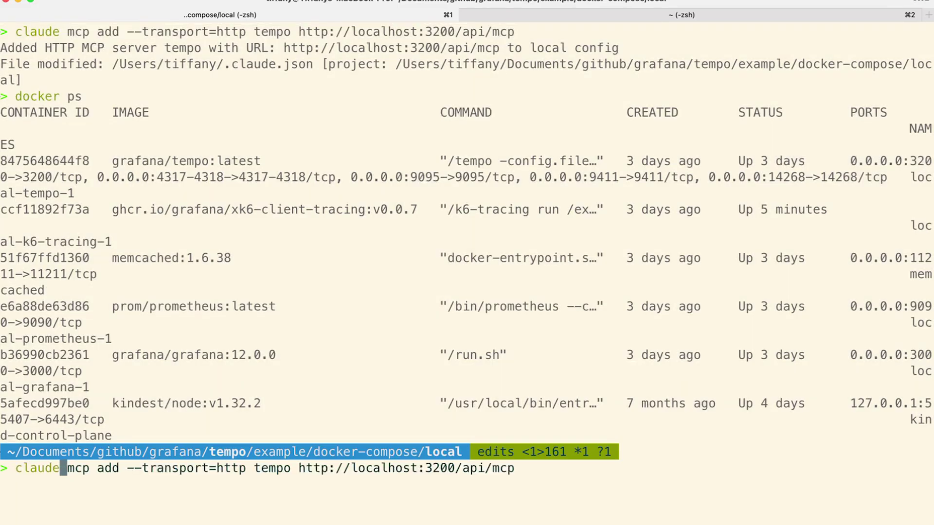
pyautogui.hotkey('ctrl', 'k')
pyautogui.press('Return')
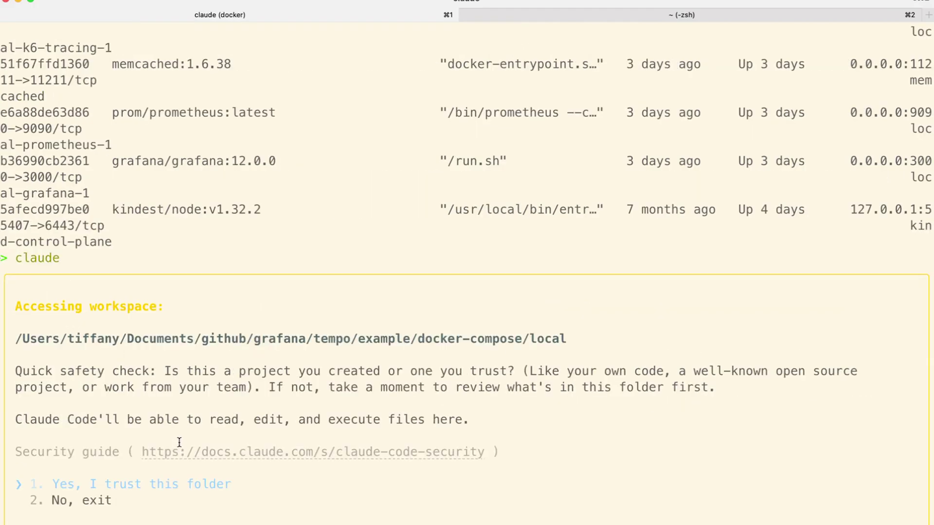
pyautogui.press('Return')
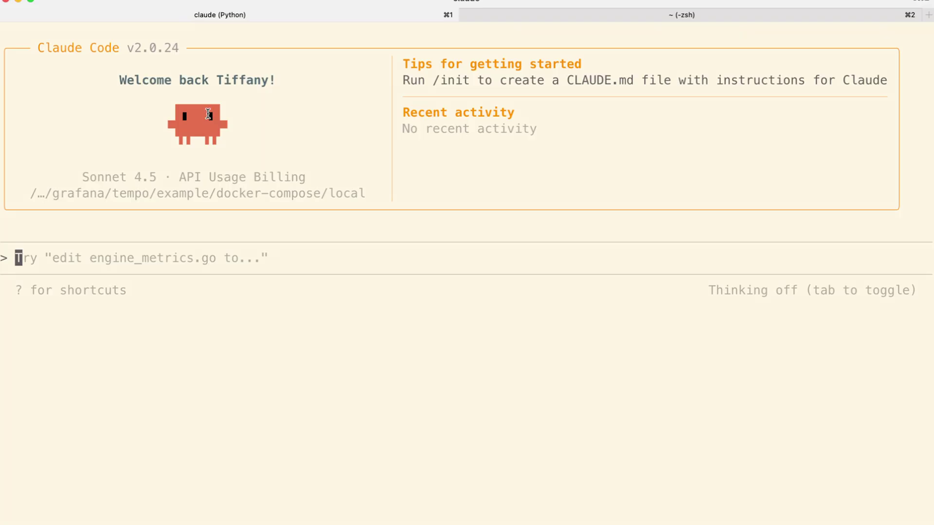
# Send Claude Code the prompt "List all services in Tempo"
pyautogui.write('List all serv')
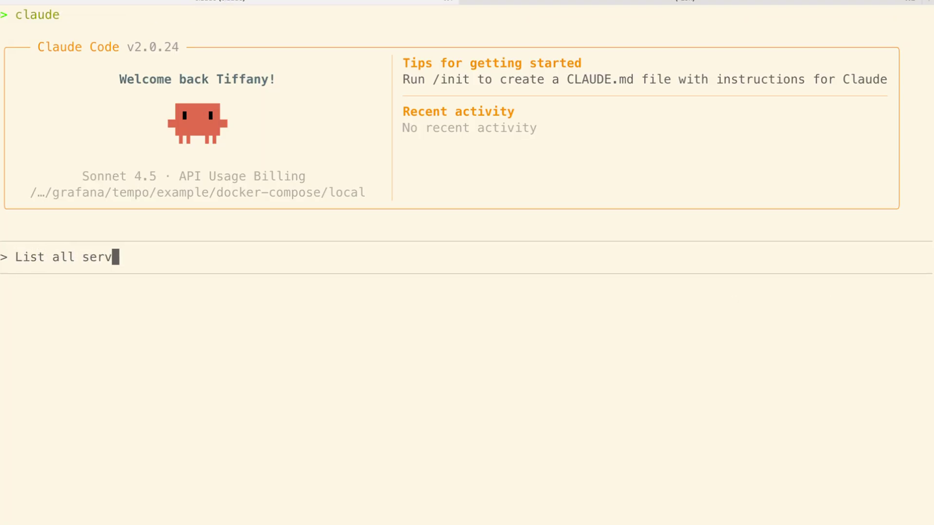
pyautogui.write('ices in Tempo')
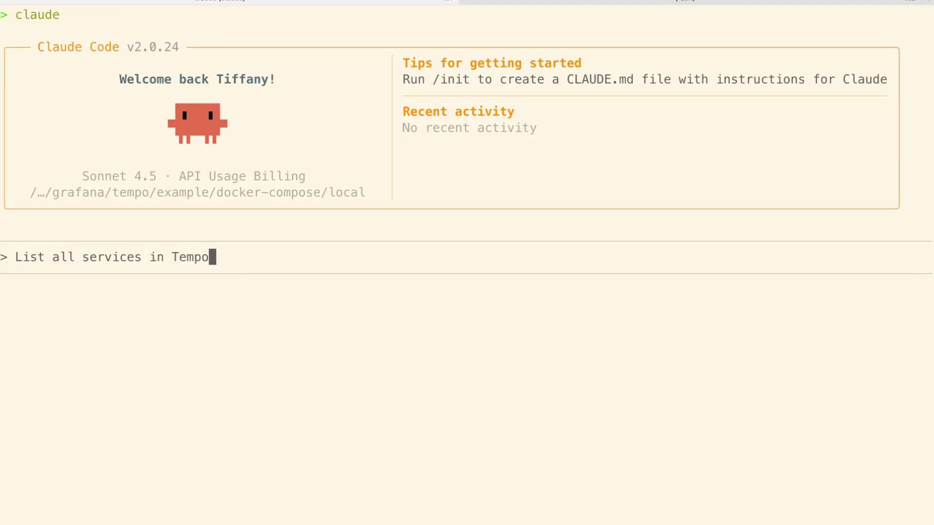
pyautogui.press('Return')
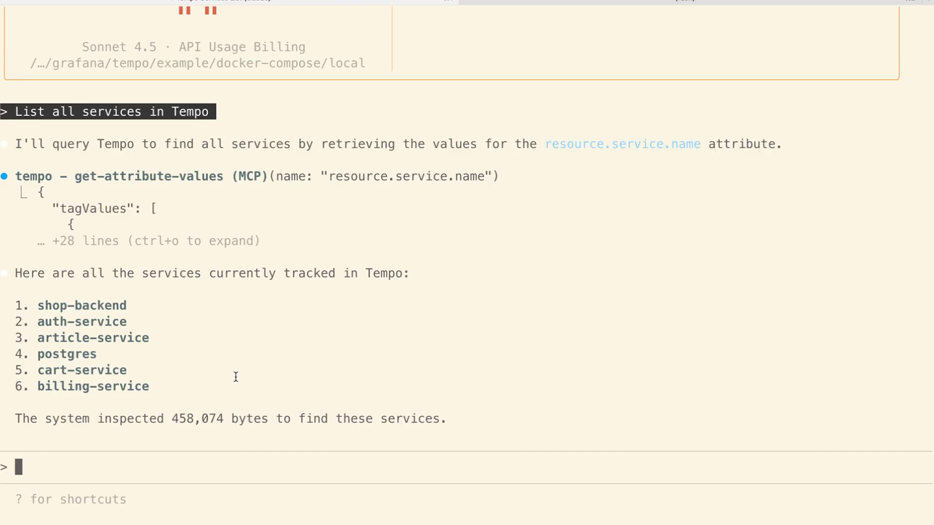
# Switch to Grafana, run the TraceQL query "{ status = error }" against Tempo and open the first trace listed
pyautogui.hotkey('ctrl', 'Right')
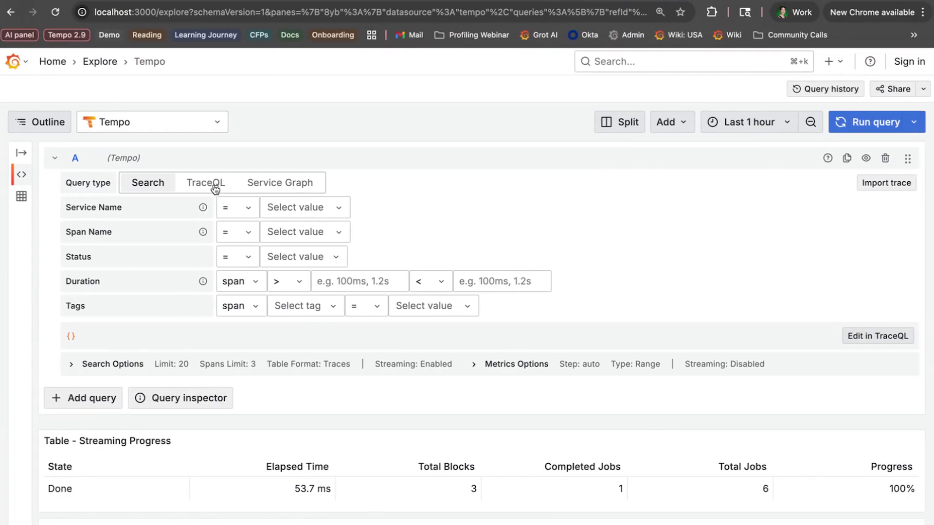
pyautogui.click(212, 184)
pyautogui.click(208, 230)
pyautogui.write('{ status =')
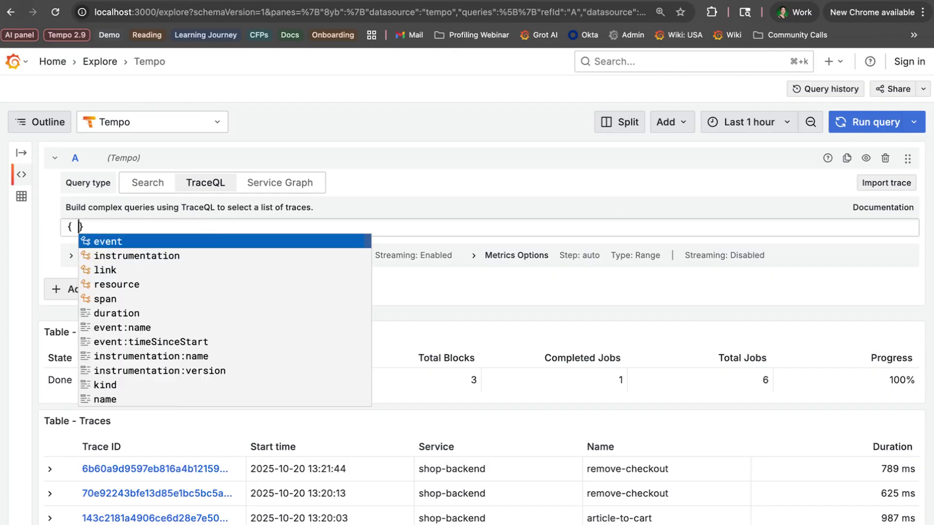
pyautogui.write(' error')
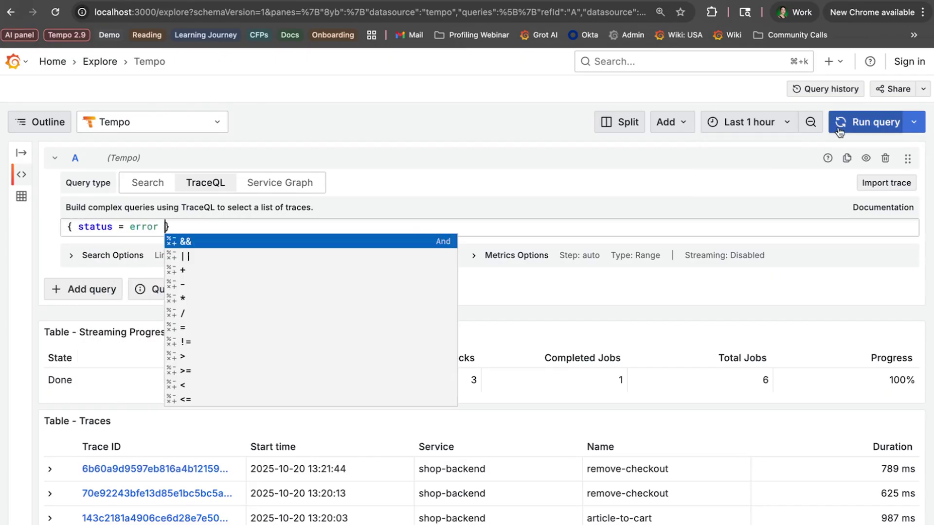
pyautogui.click(858, 124)
pyautogui.click(183, 469)
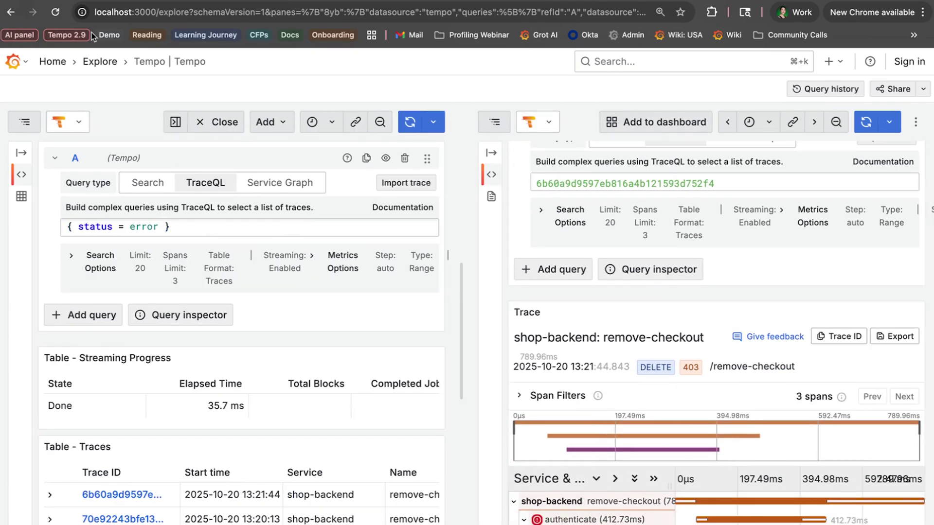
# Switch back to Claude Code in the terminal and ask it to "find some traces with errors"
pyautogui.hotkey('ctrl', 'Left')
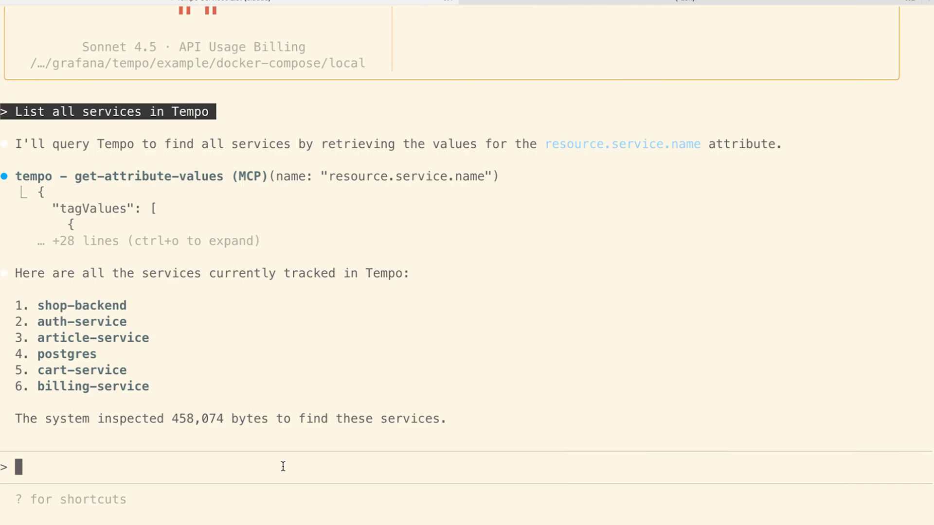
pyautogui.write('find some str')
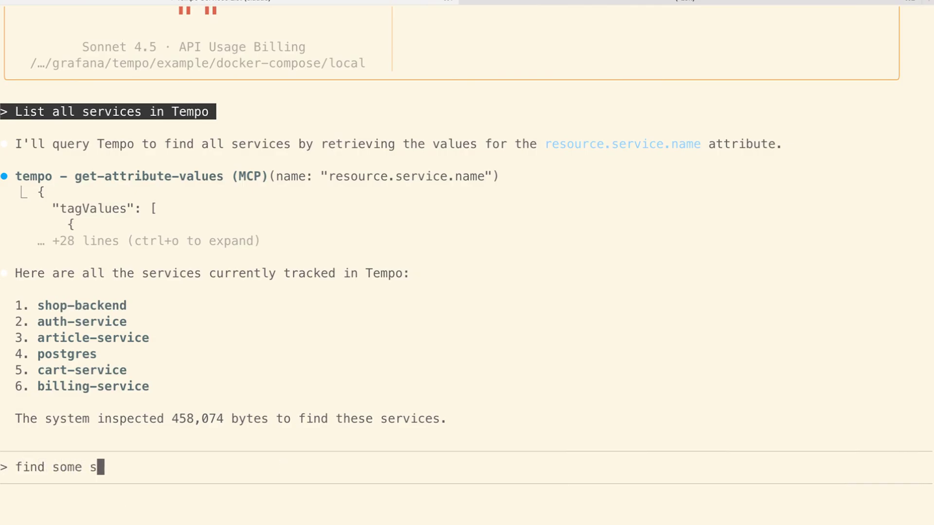
pyautogui.press('BackSpace')
pyautogui.press('BackSpace')
pyautogui.press('BackSpace')
pyautogui.press('BackSpace')
pyautogui.write('t')
pyautogui.press('BackSpace')
pyautogui.write('traces with errors')
pyautogui.press('Return')
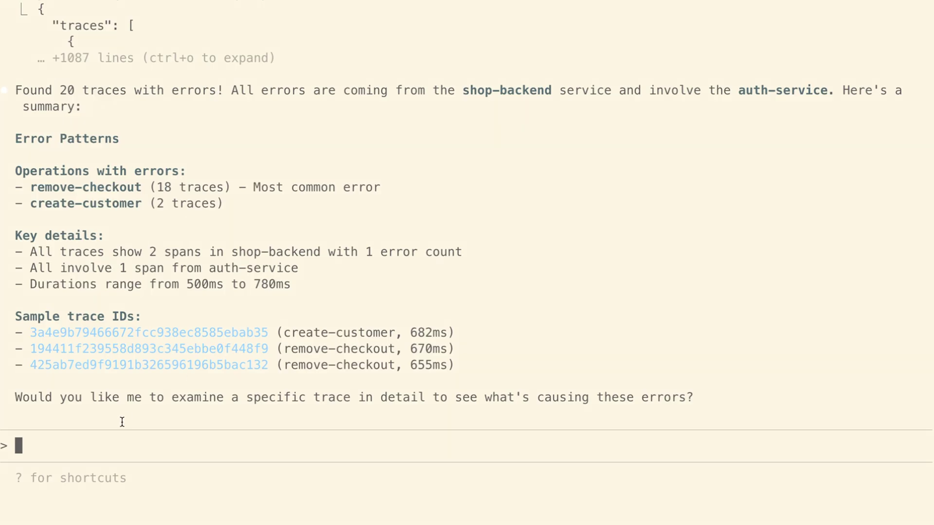
# Ask Claude Code to "find me some slow services"
pyautogui.write('find me ')
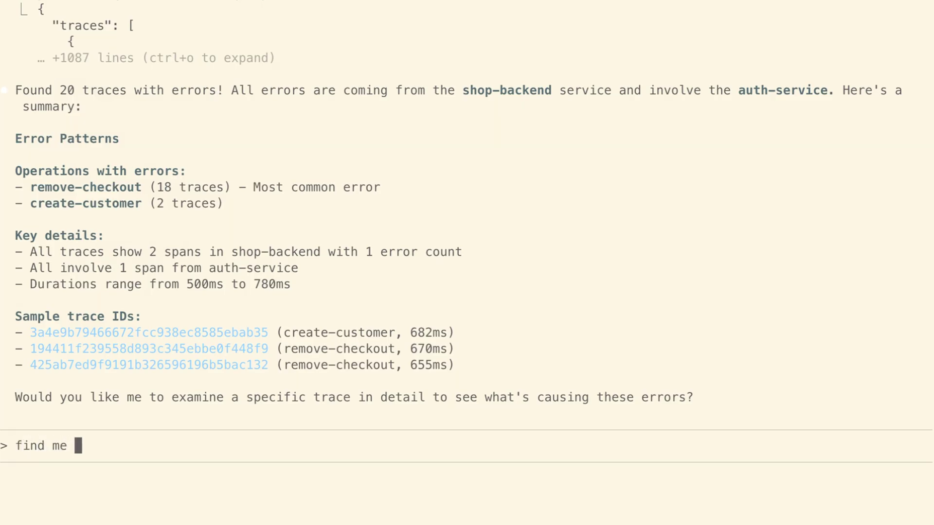
pyautogui.write('some slow services')
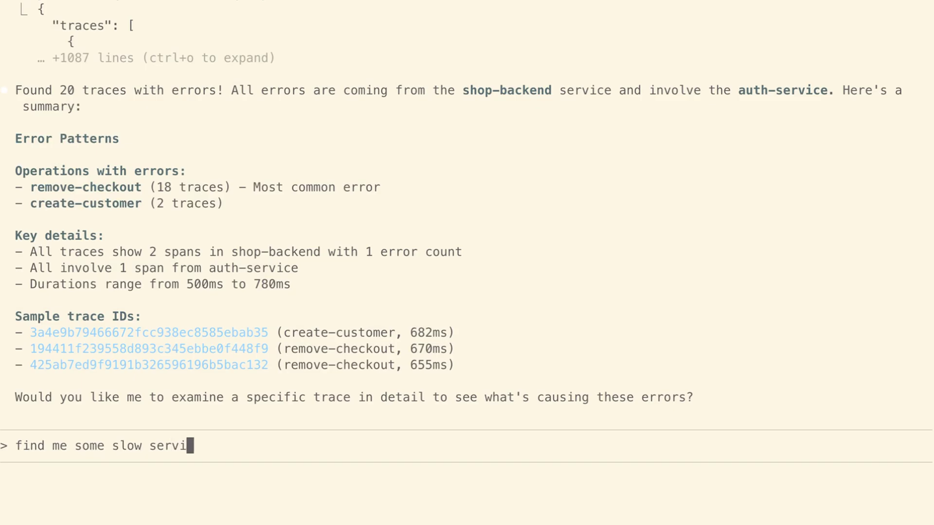
pyautogui.press('Return')
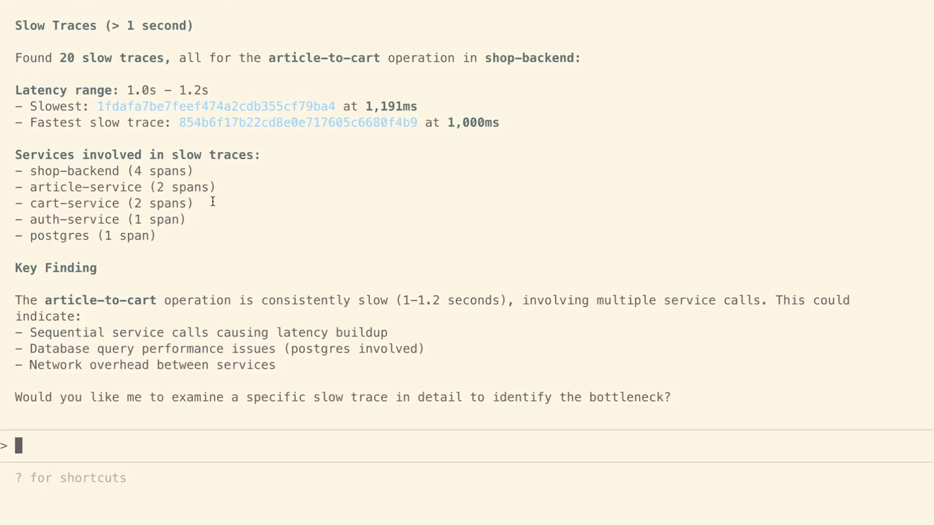
# Ask Claude Code "Why are these services slow"
pyautogui.write('Wh')
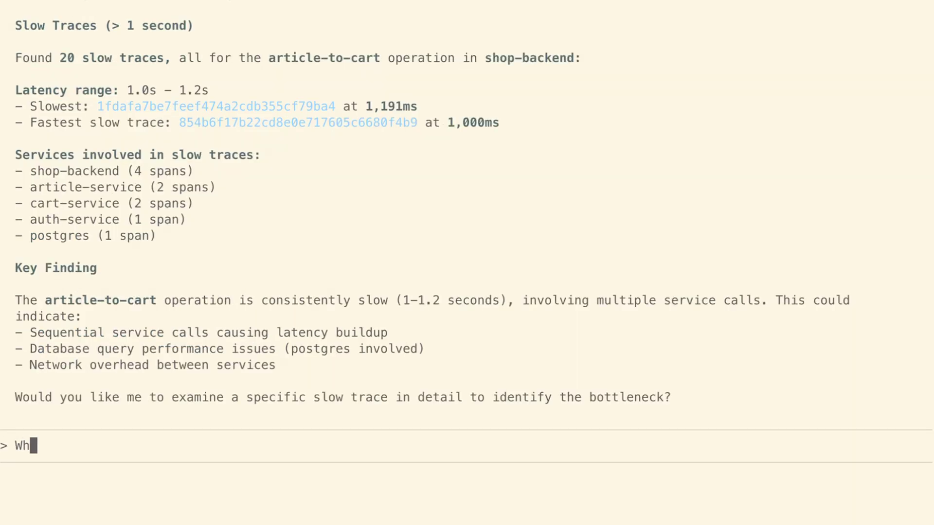
pyautogui.write('y are these ')
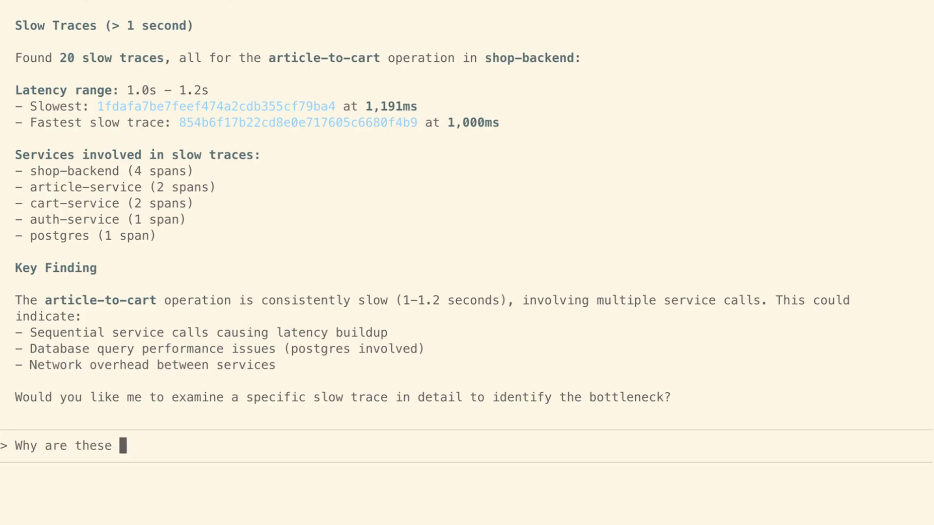
pyautogui.write('services slow')
pyautogui.press('Return')
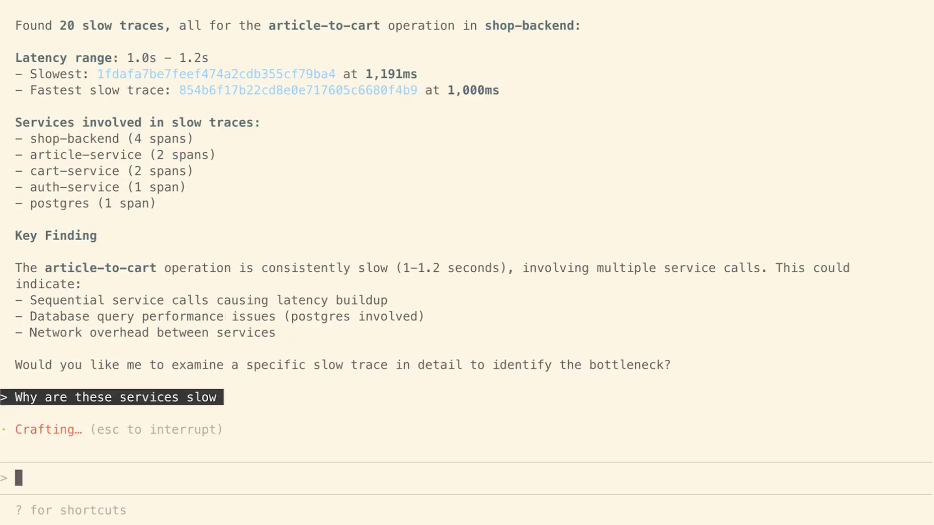
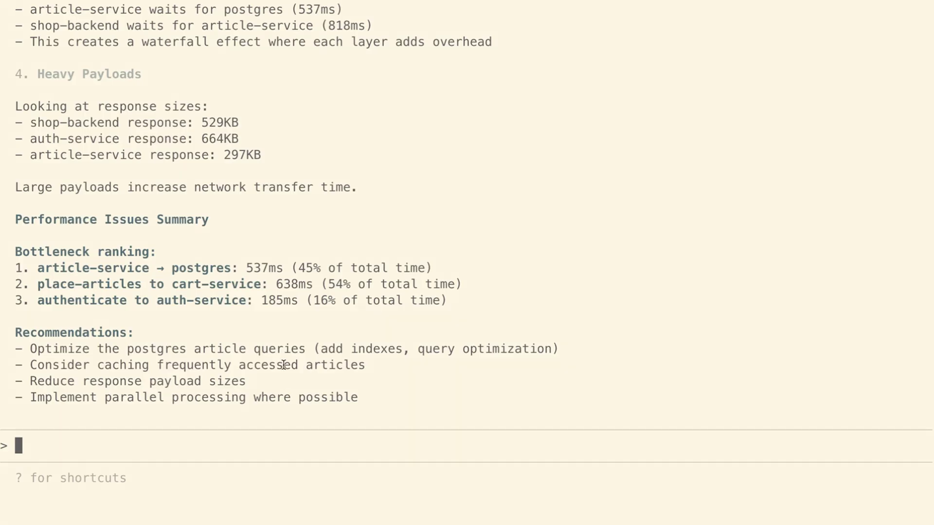
# Copy a trace ID from Claude Code's earlier output and send "Hey can you analyze this trace id" followed by that ID
pyautogui.scroll(15, 290, 381)
pyautogui.doubleClick(352, 155)
pyautogui.press('super+c')
pyautogui.scroll(-15, 396, 229)
pyautogui.write('H')
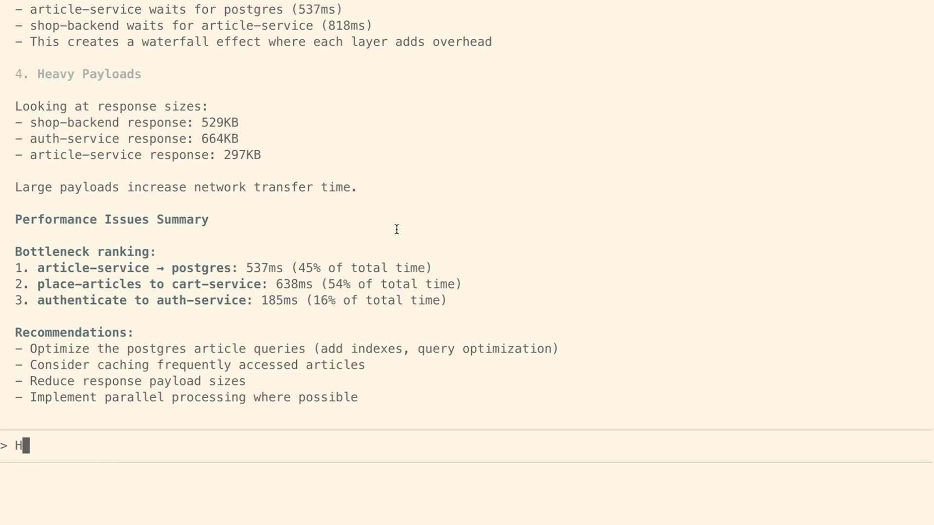
pyautogui.write('ey can you ana')
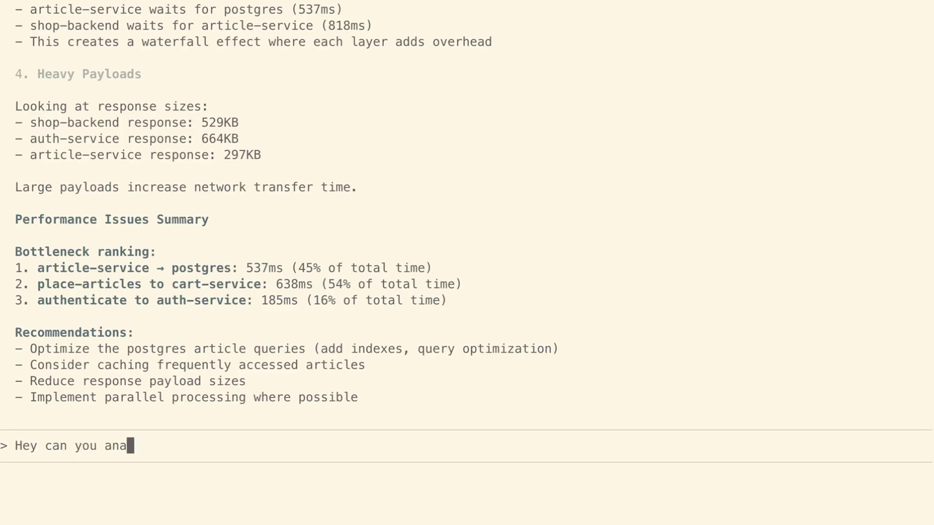
pyautogui.write('lyze this trace id')
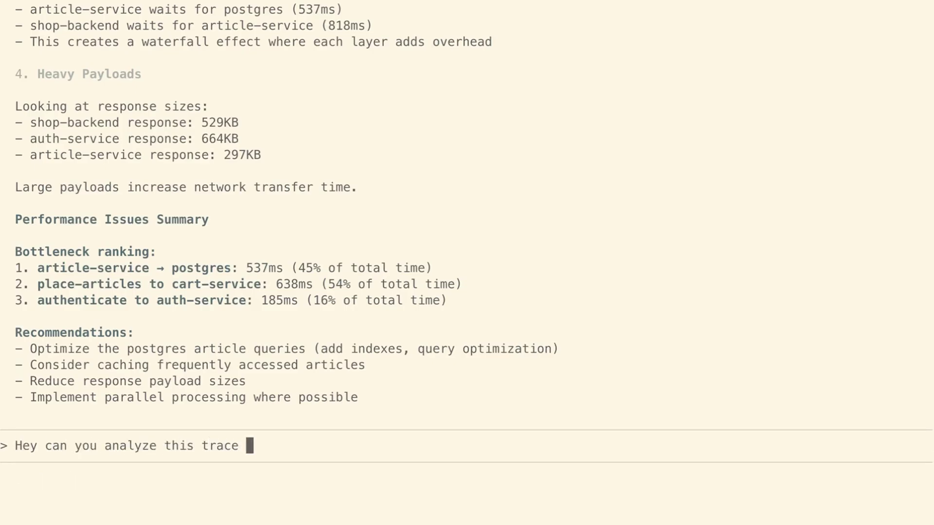
pyautogui.press('super+v')
pyautogui.press('Return')
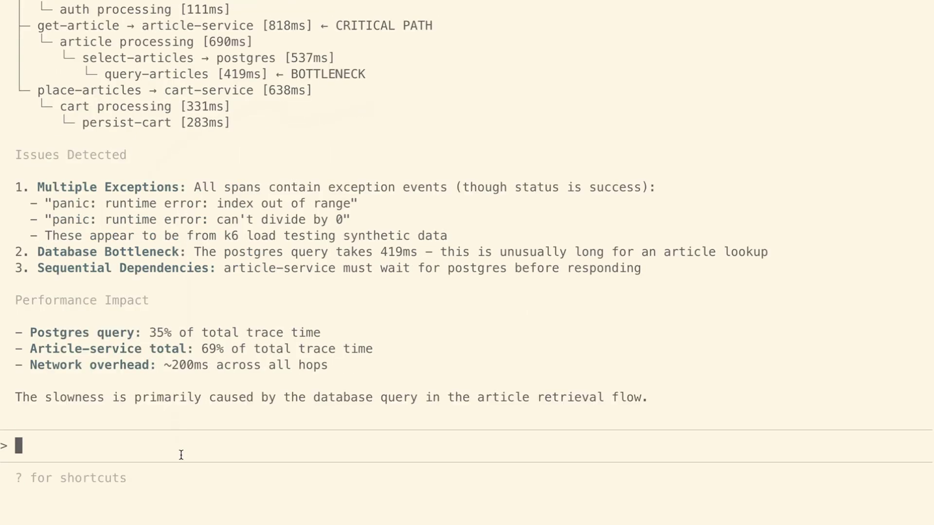
# Ask Claude Code "What services have problems"
pyautogui.moveTo(180, 449); pyautogui.dragTo(181, 453)
pyautogui.write('What s')
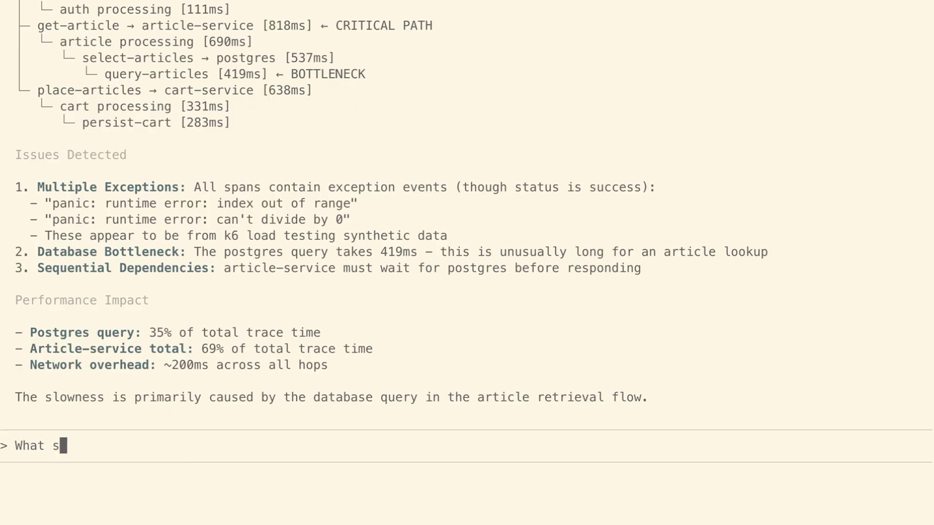
pyautogui.write('ervices haev')
pyautogui.press('BackSpace')
pyautogui.press('BackSpace')
pyautogui.write('ve problems')
pyautogui.press('Return')
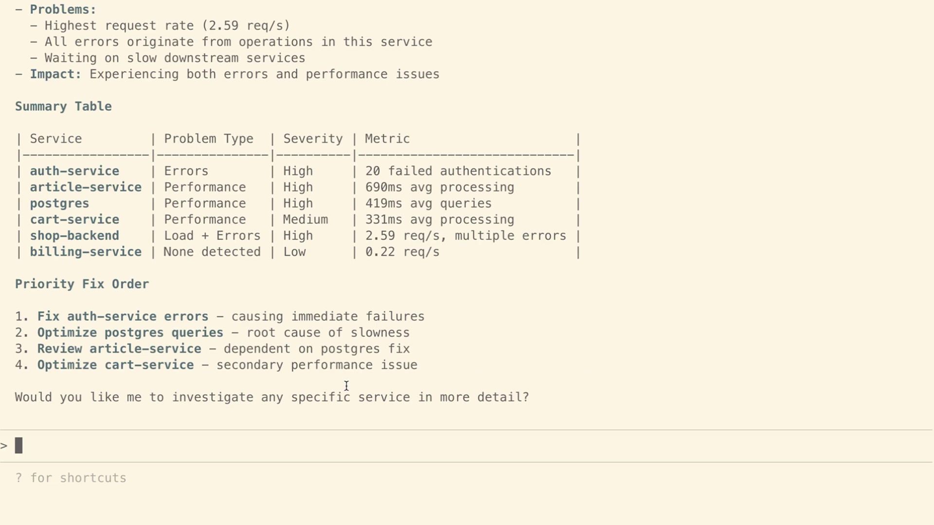
# Send Claude Code the prompt "Write a short poem about this" and view the poem in its reply
pyautogui.write('Write a short poem a')
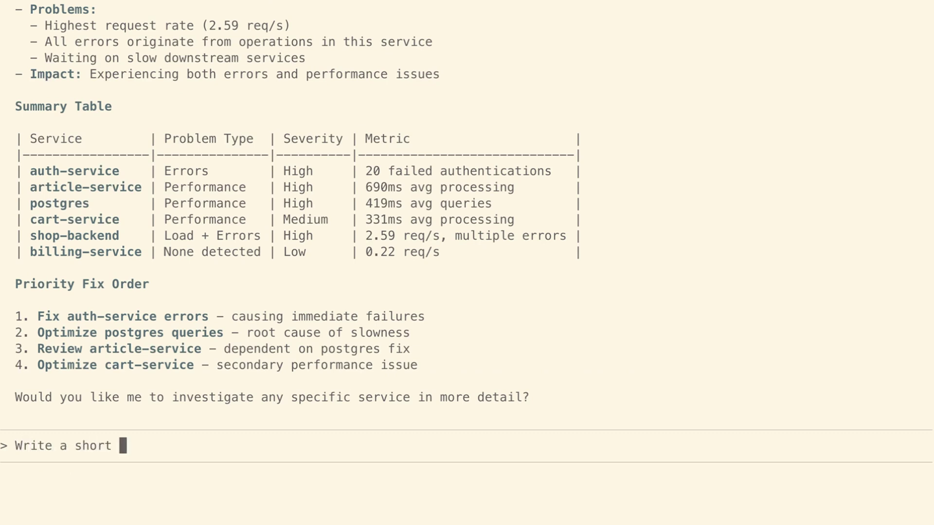
pyautogui.write('bout this')
pyautogui.press('Return')
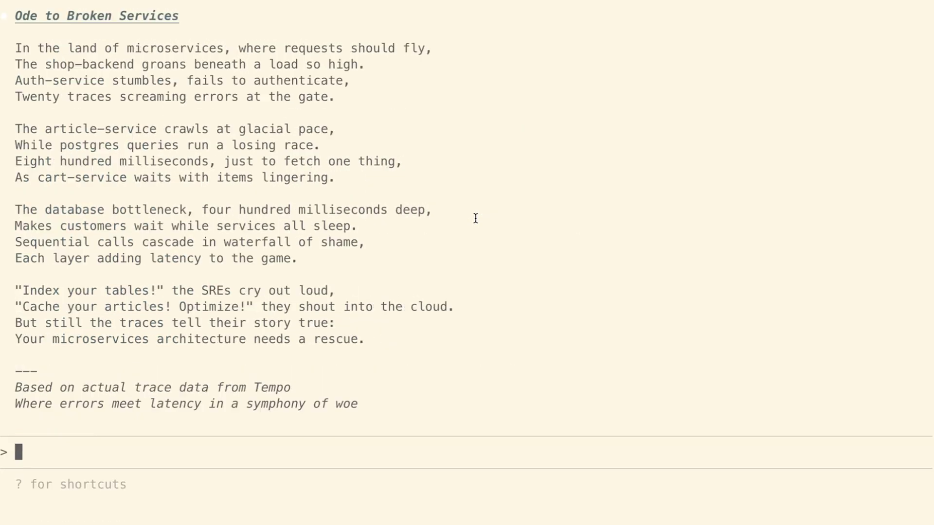
pyautogui.scroll(1, 475, 219)
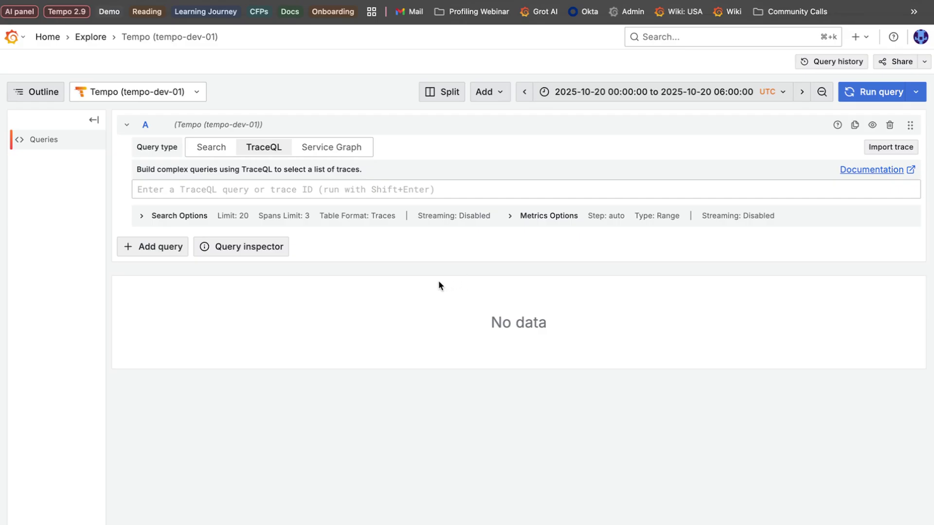
# Run the TraceQL query "{} | rate()" on tempo-dev-01 and inspect its query stats
pyautogui.write('{} | rate')
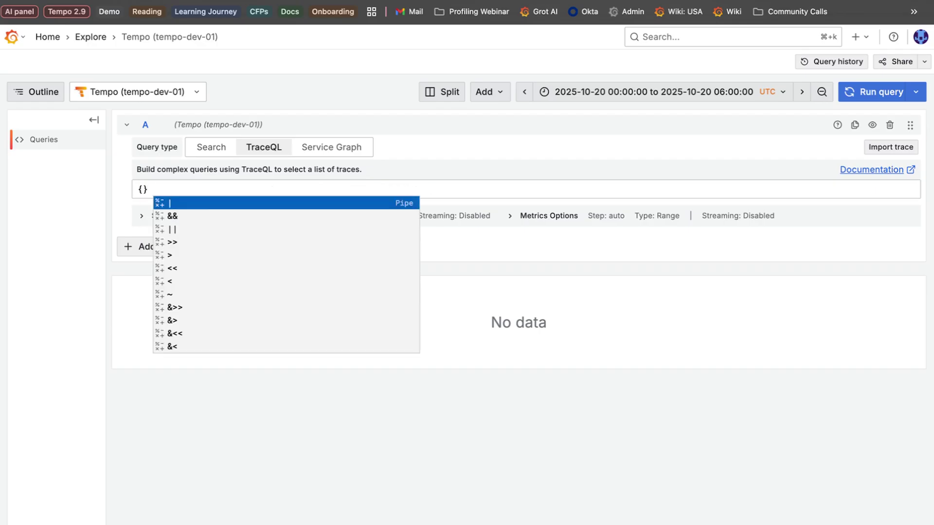
pyautogui.write('()')
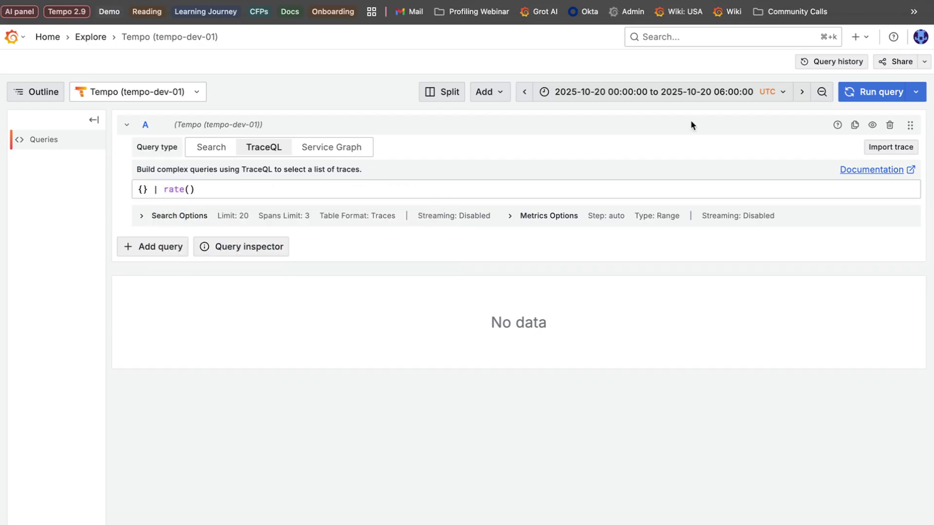
pyautogui.click(884, 94)
pyautogui.click(251, 248)
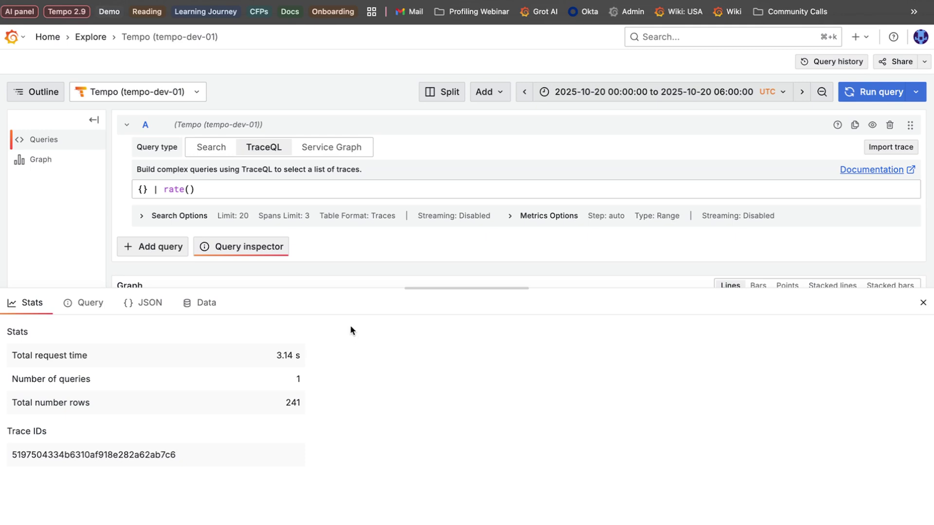
# Extend the rate query with the hint "with (sample=true)", rerun it to check the request time, and close the query inspector
pyautogui.click(260, 192)
pyautogui.write('with')
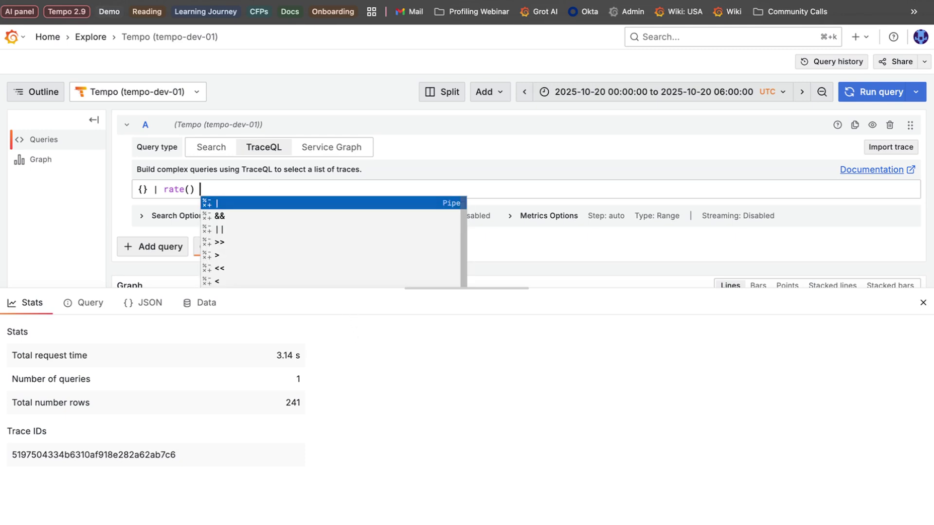
pyautogui.write(' (')
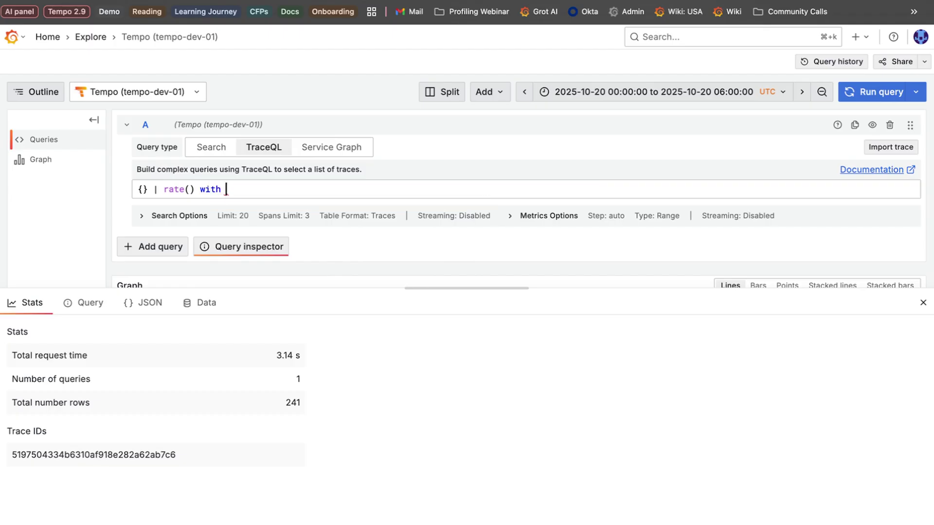
pyautogui.write('sample=true')
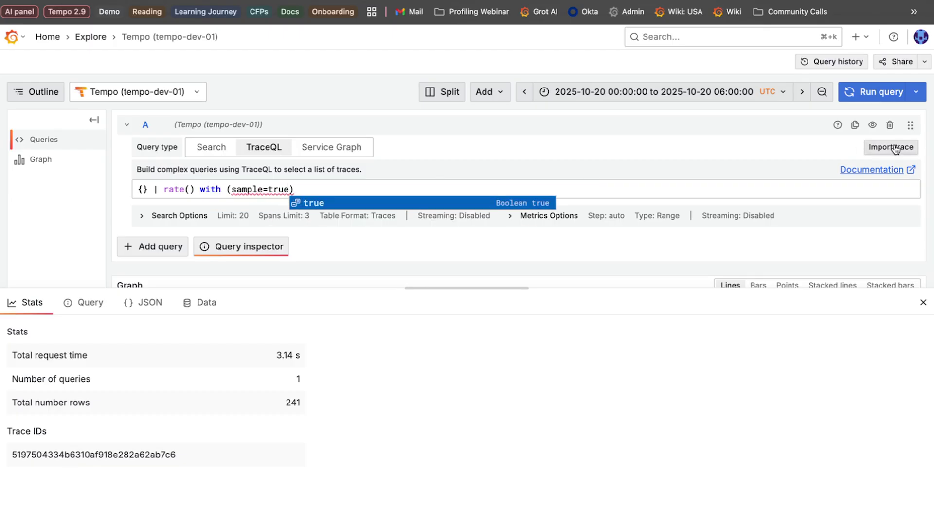
pyautogui.click(868, 96)
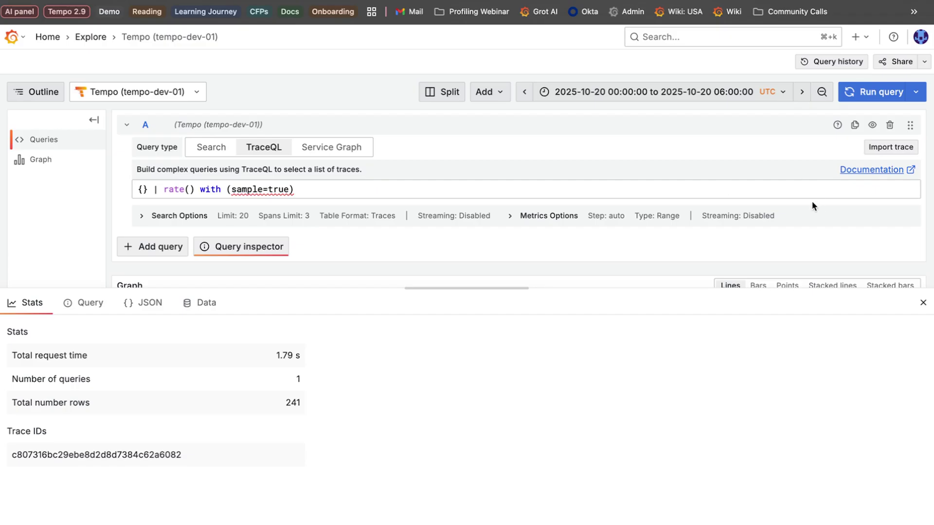
pyautogui.click(923, 302)
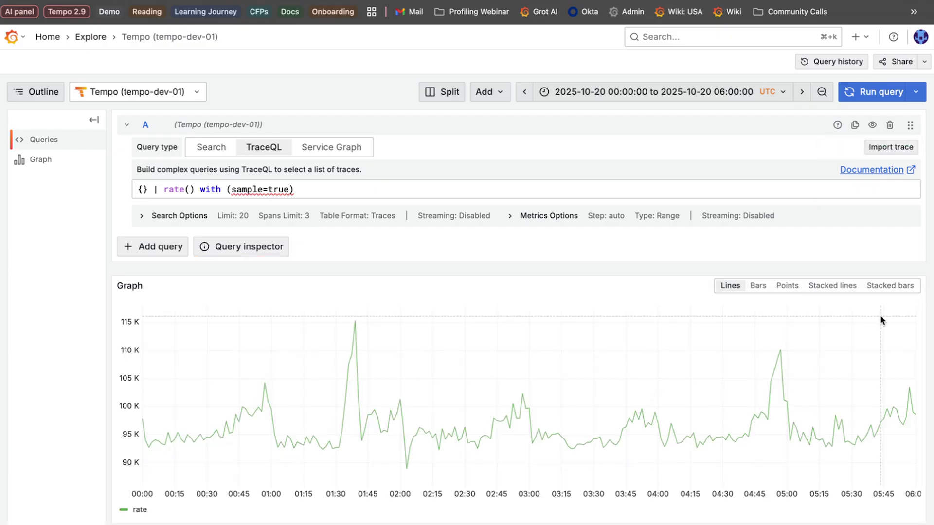
# Duplicate query A, remove the sampling hint from the copy so it reads "{} | rate()", and run both queries to compare their graphs
pyautogui.click(855, 124)
pyautogui.moveTo(195, 311); pyautogui.dragTo(343, 318)
pyautogui.press('BackSpace')
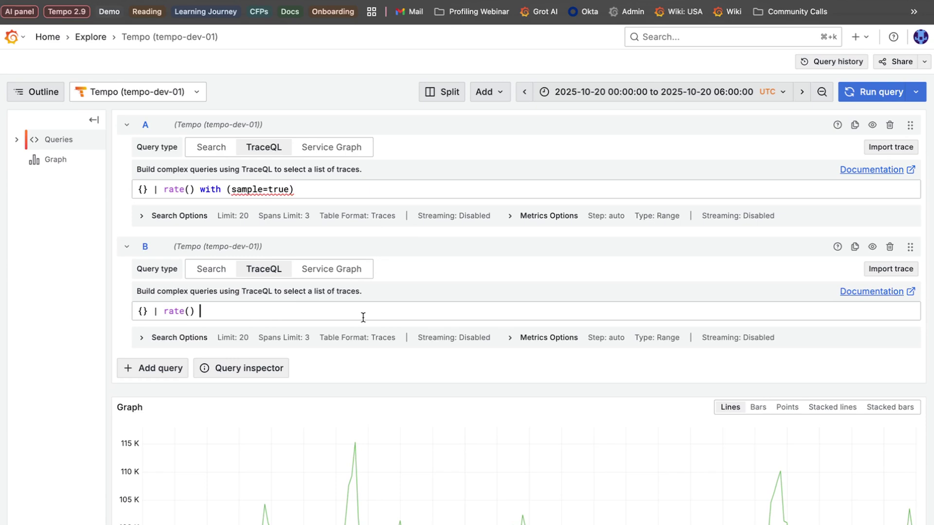
pyautogui.click(871, 92)
pyautogui.scroll(-2, 468, 329)
pyautogui.scroll(-1, 470, 332)
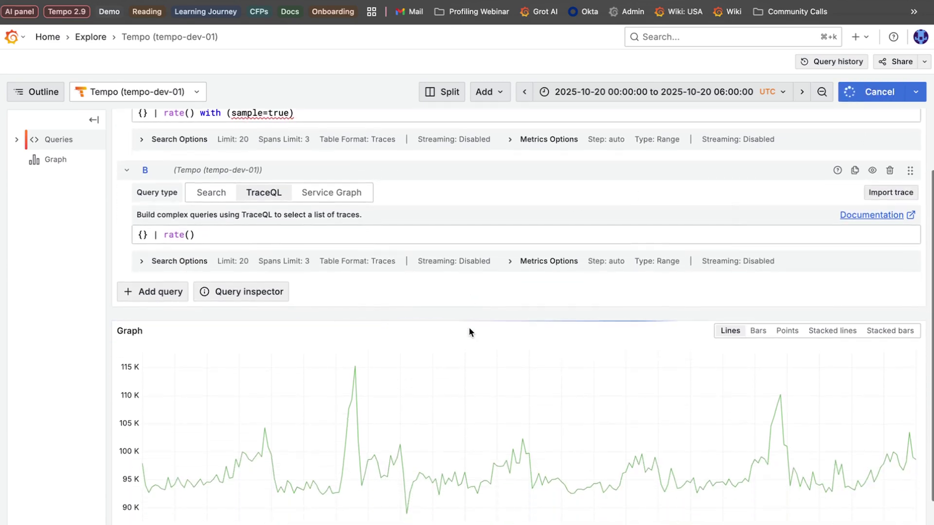